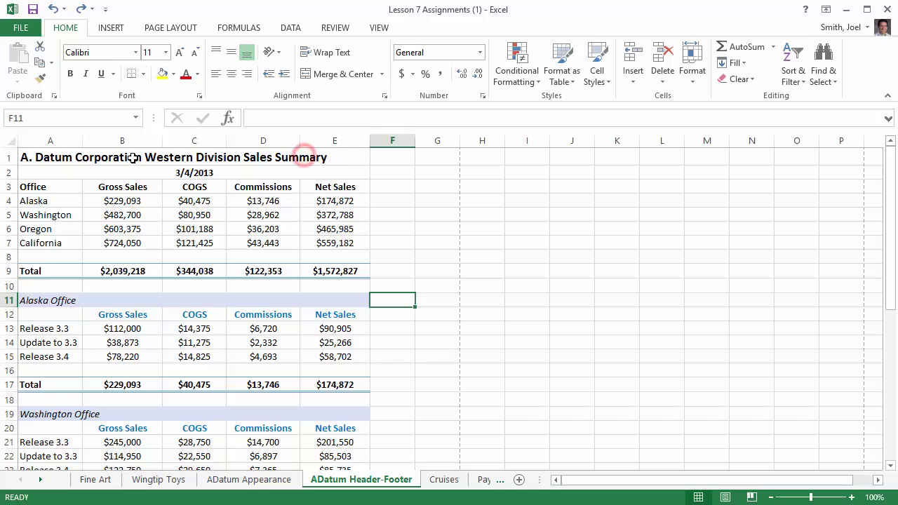
Merge and center the title in row 1 across A1:E1, and center the contents of columns B through E
left_click_drag(45, 157, 345, 156)
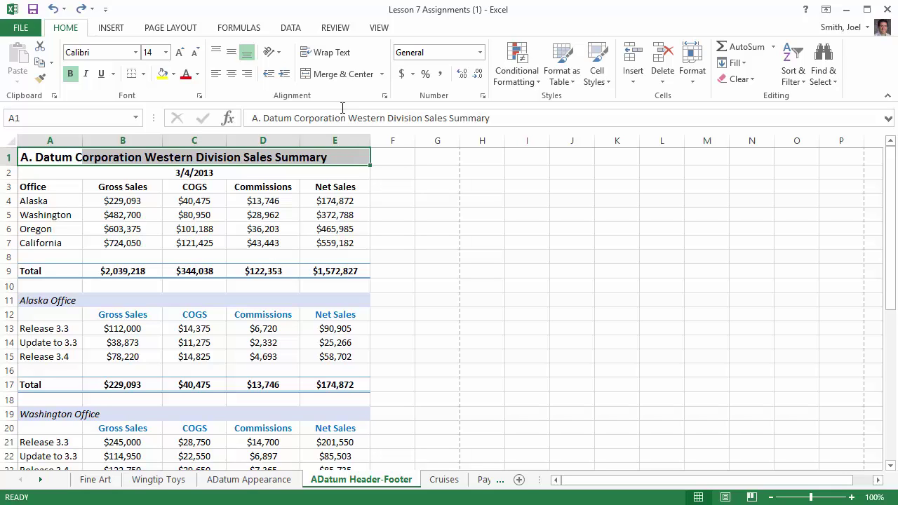
left_click(340, 75)
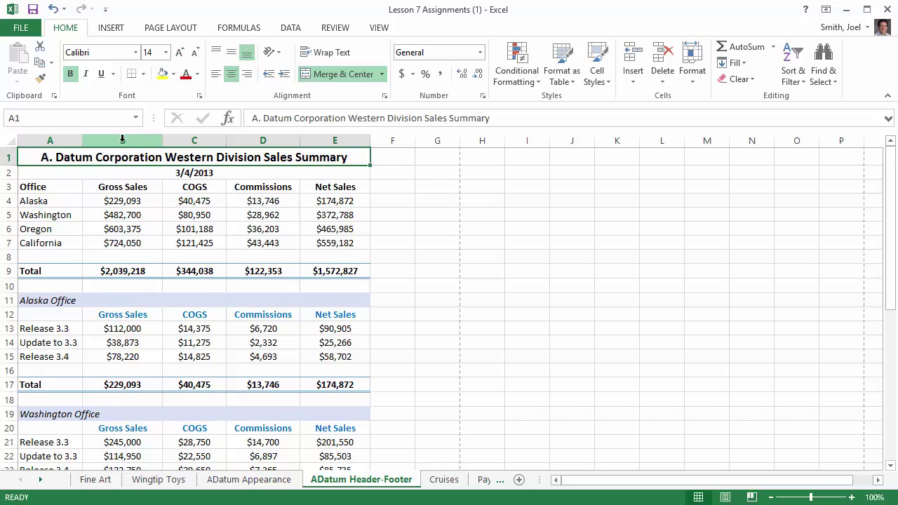
left_click_drag(122, 139, 335, 140)
scroll(308, 271, "down", 10)
scroll(308, 271, "down", 8)
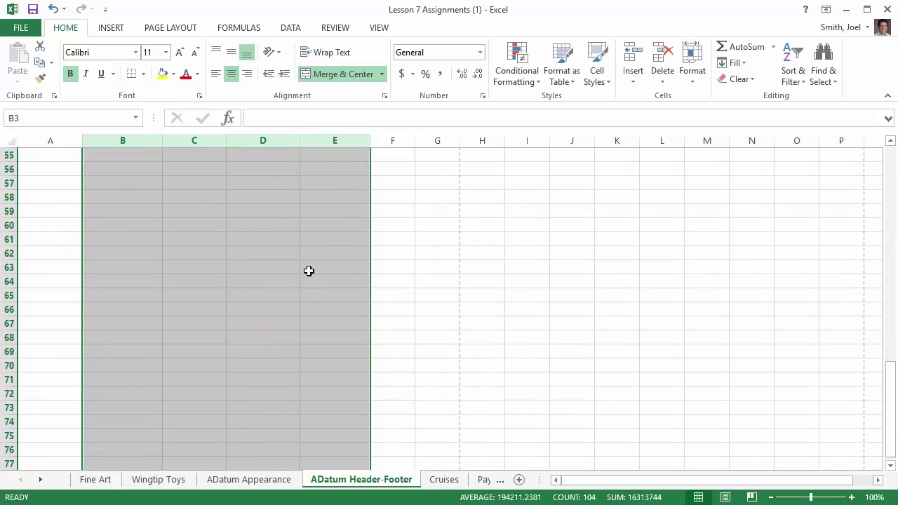
scroll(309, 271, "up", 19)
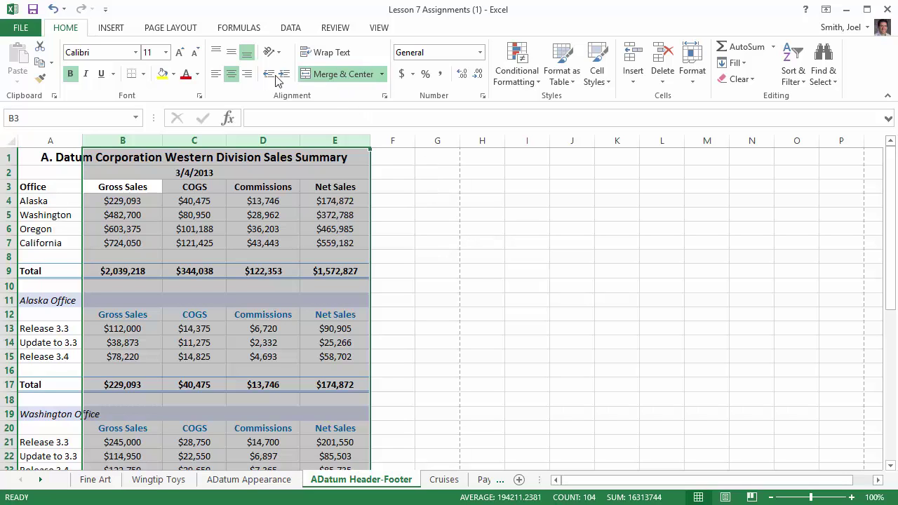
left_click(231, 74)
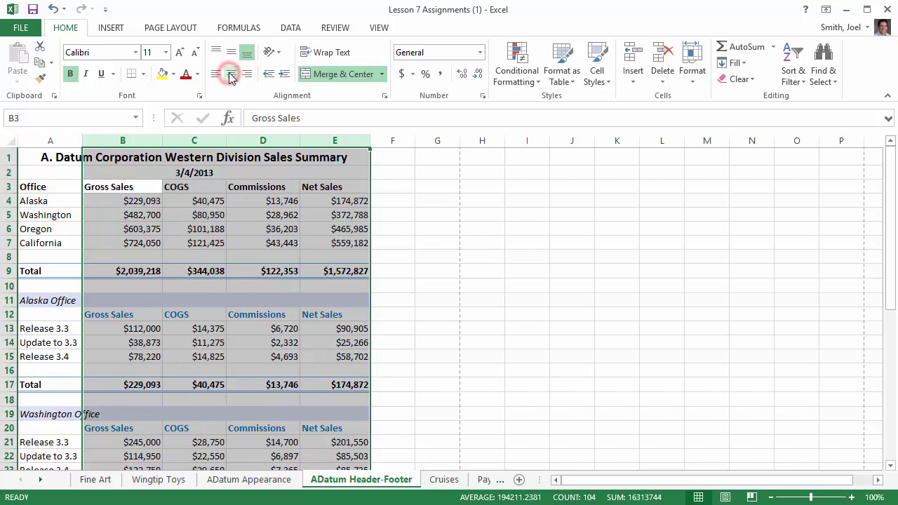
left_click(231, 75)
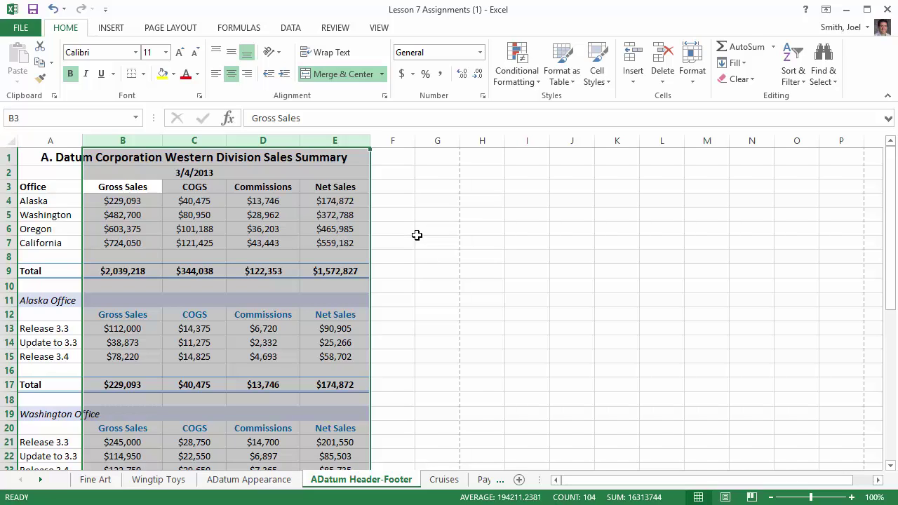
Try vertical centering in the sheet's page margin settings, and confirm with only horizontal centering on
left_click(168, 28)
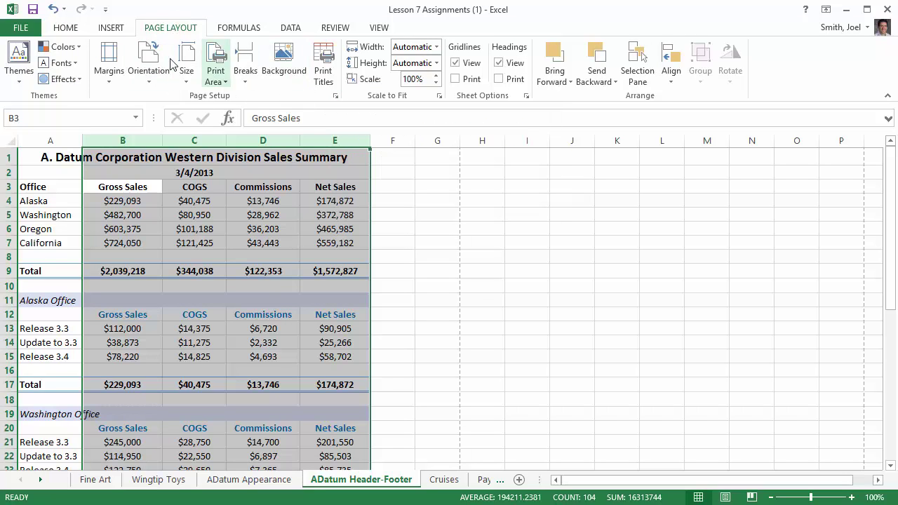
left_click(336, 96)
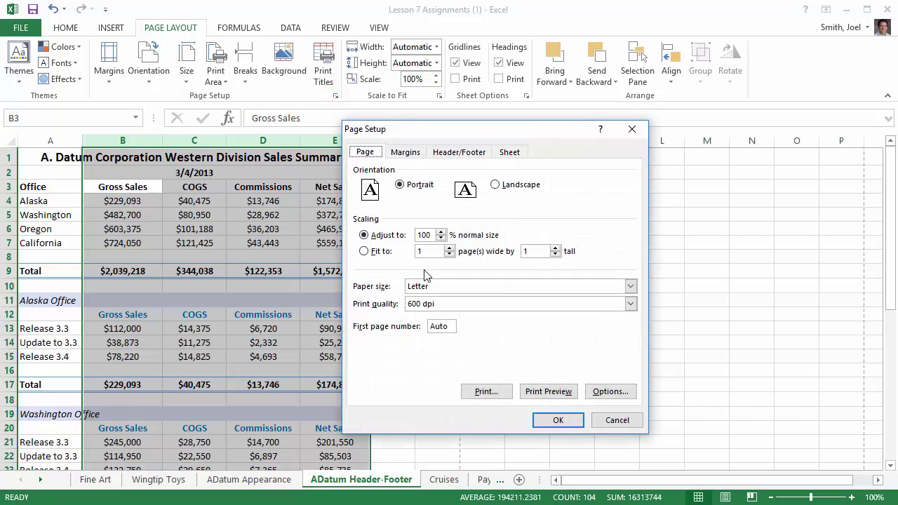
left_click(405, 153)
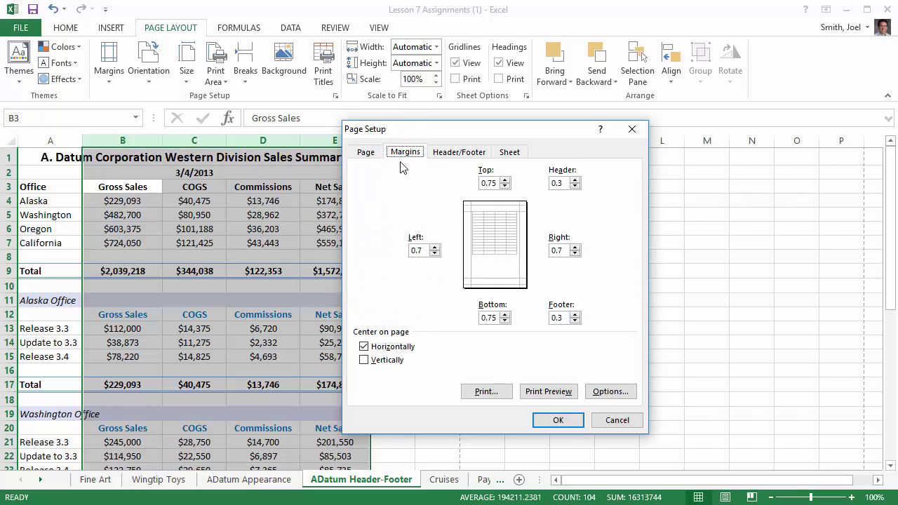
left_click(363, 361)
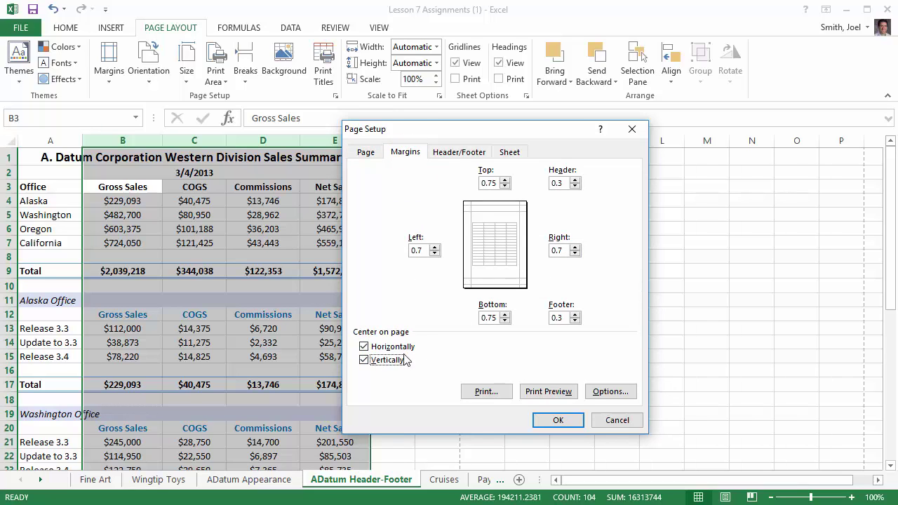
left_click(364, 361)
left_click(559, 421)
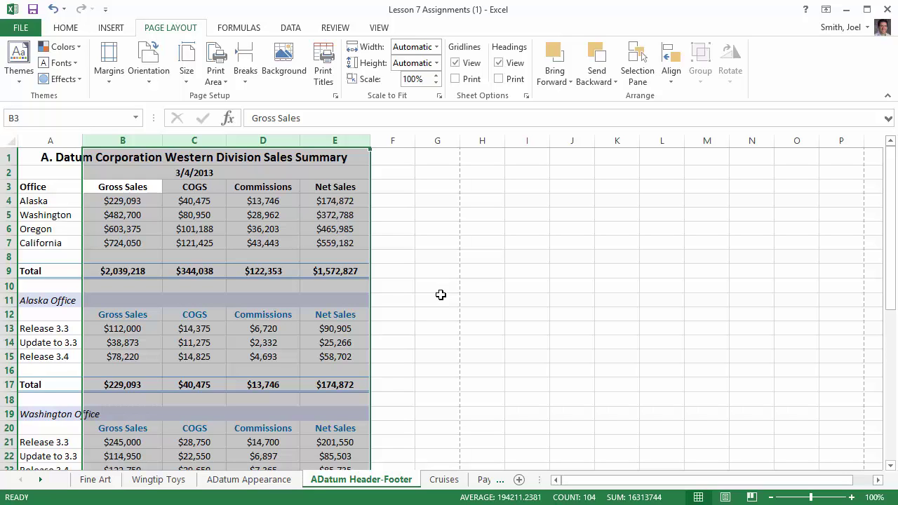
Insert a page break above row 10 to separate the summary from the office sections
left_click(66, 284)
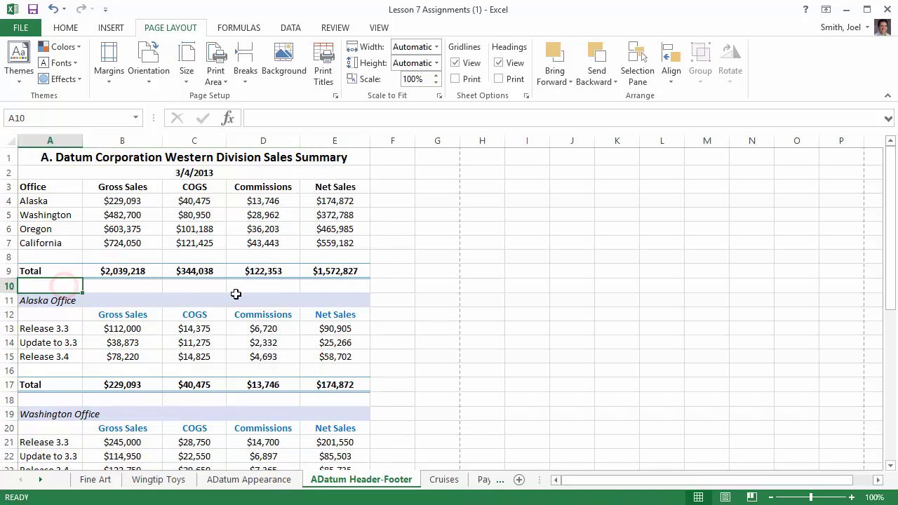
left_click(132, 285)
left_click(49, 284)
left_click(245, 62)
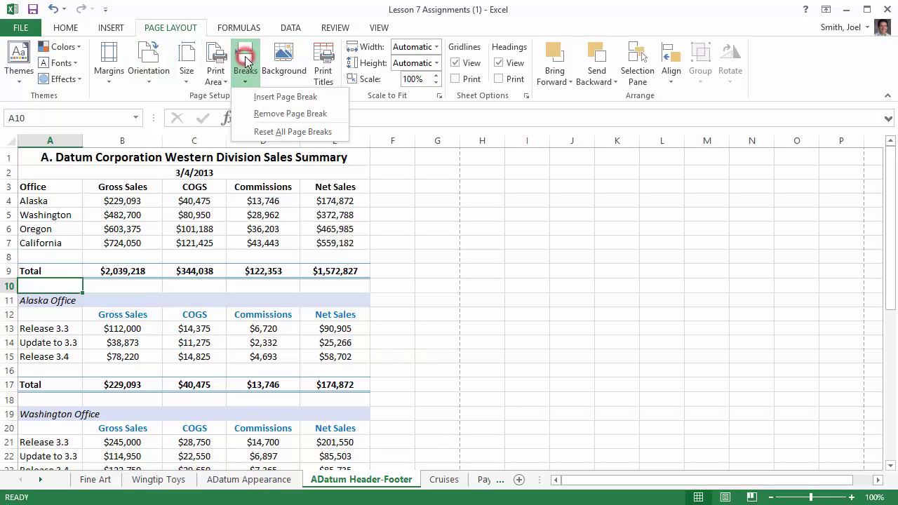
left_click(306, 99)
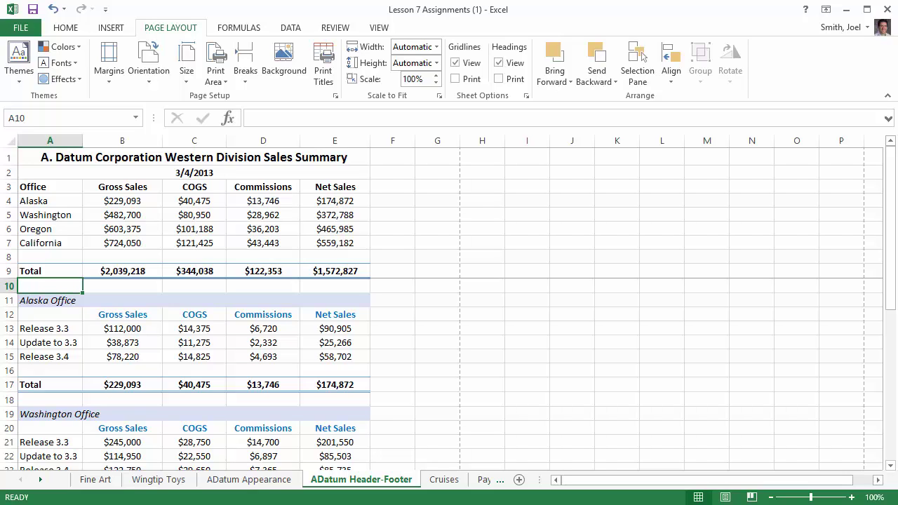
Open the sheet's header for editing and place the cursor in the center section's text
left_click(112, 28)
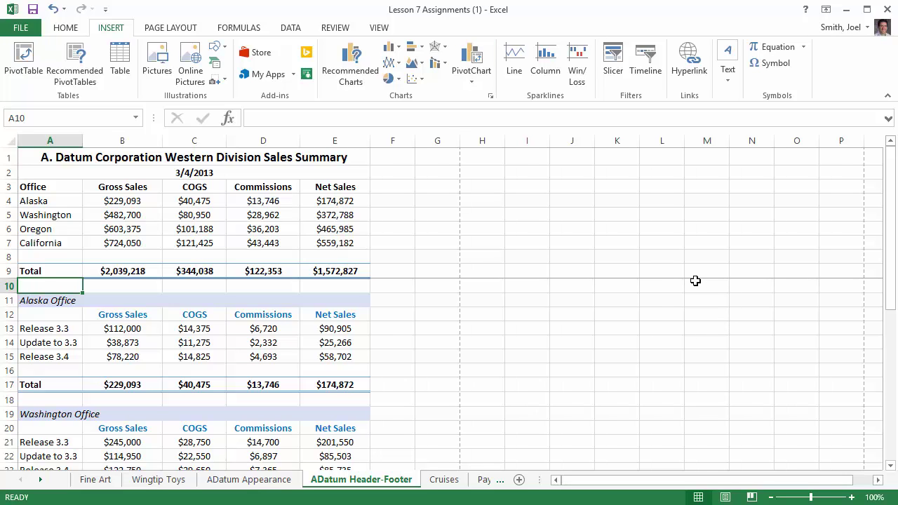
left_click(729, 70)
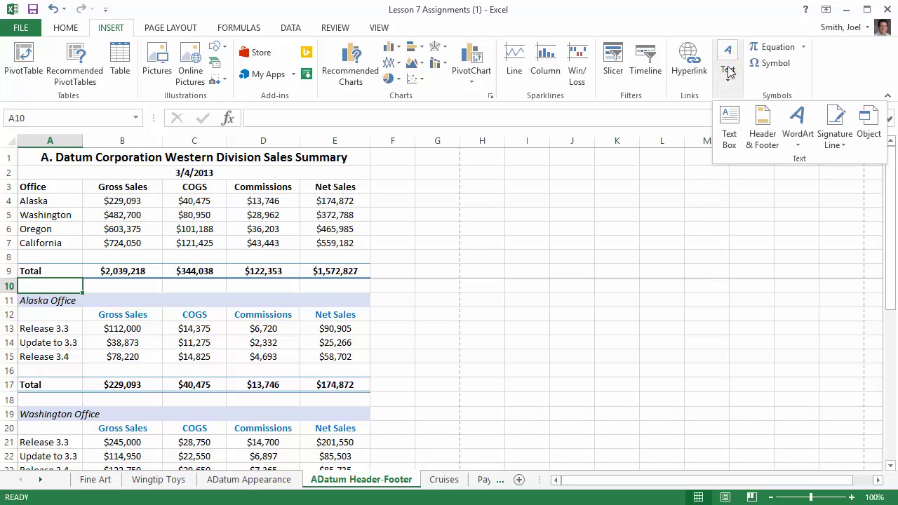
left_click(763, 127)
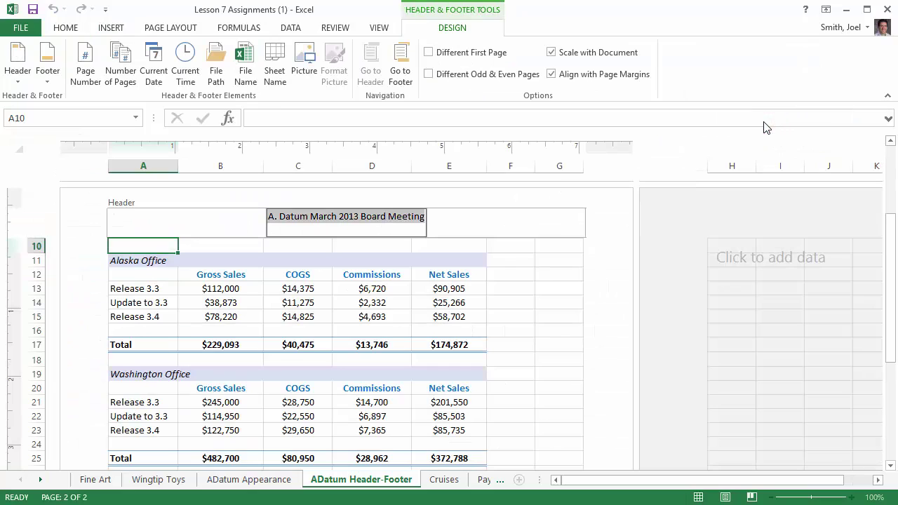
left_click(327, 218)
left_click_drag(271, 217, 426, 217)
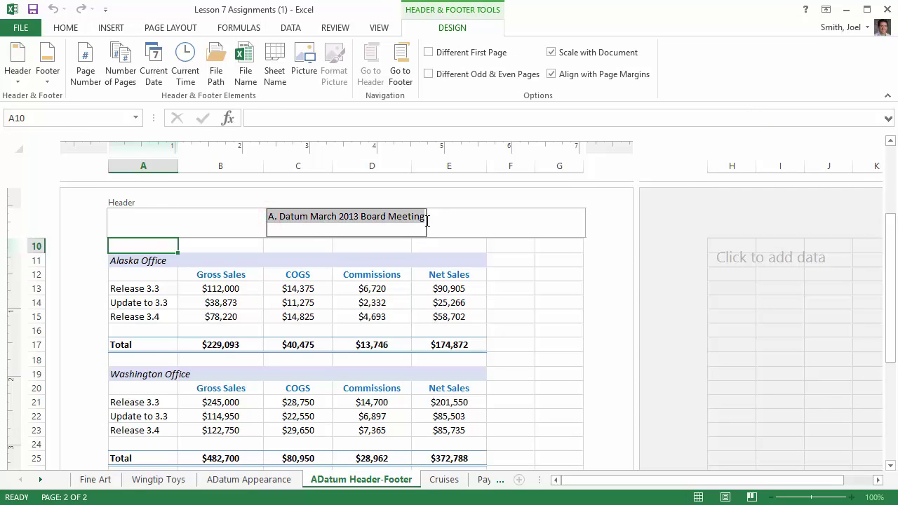
left_click(390, 225)
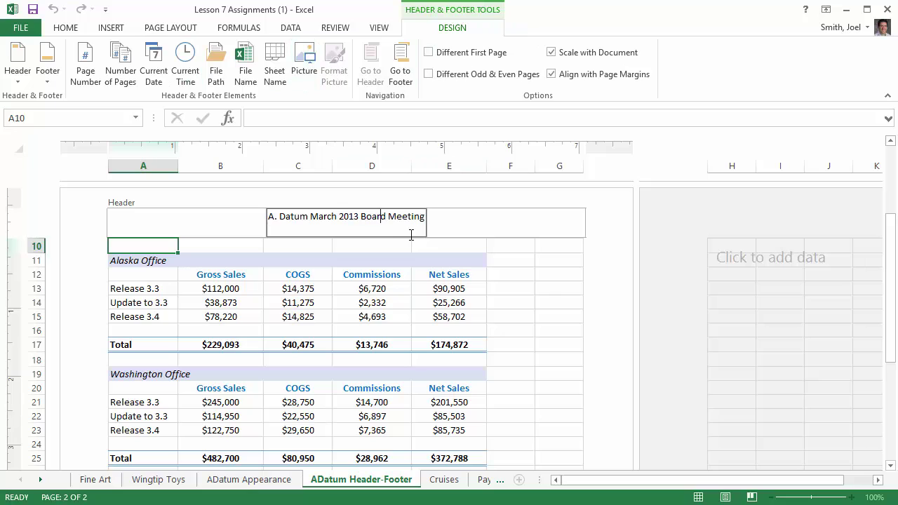
Apply the preset footer "Canyons School District Confidential, 11/15/2016, Page 1" and leave footer editing
left_click(402, 57)
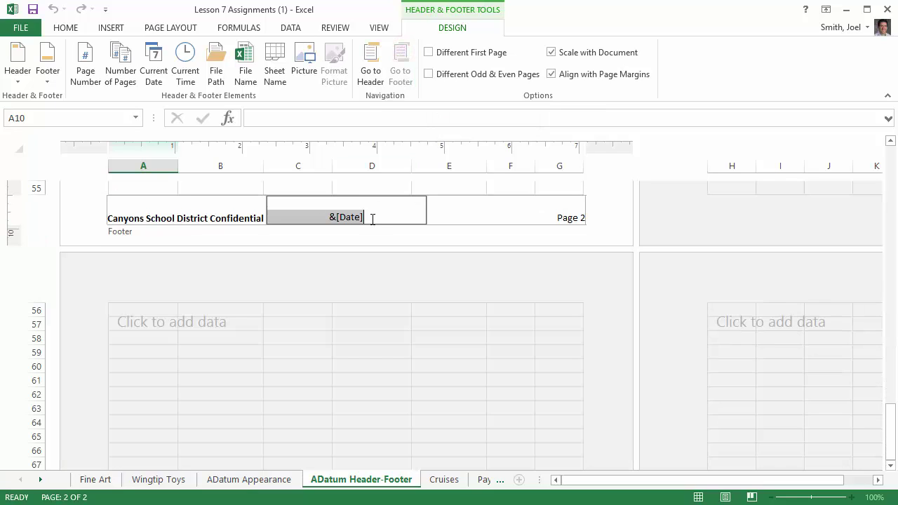
left_click(48, 62)
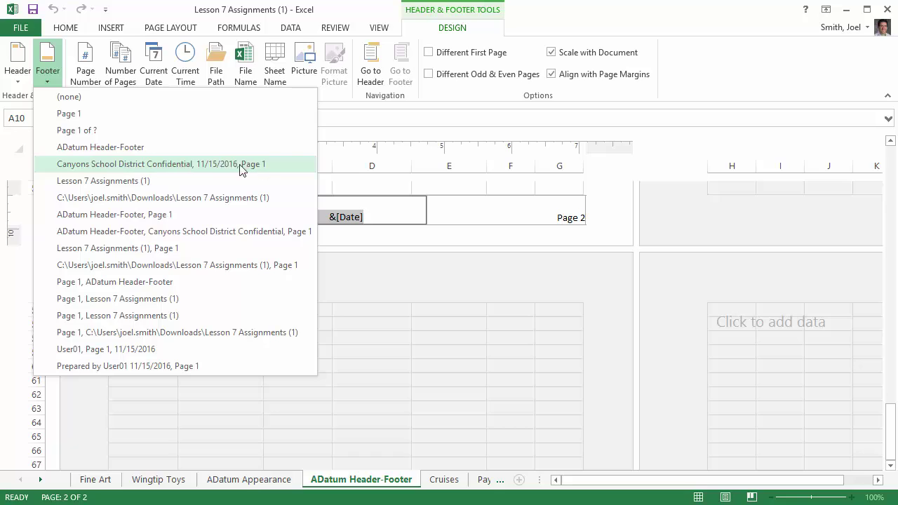
left_click(144, 167)
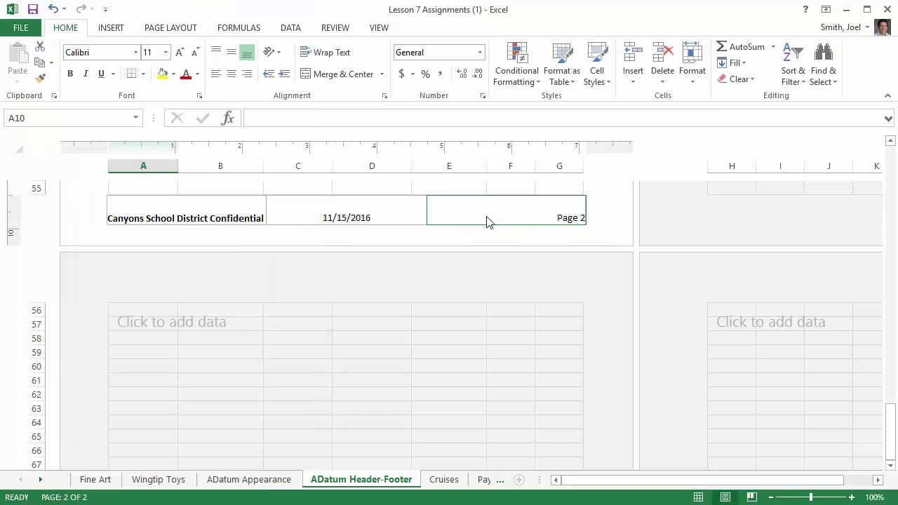
left_click(581, 188)
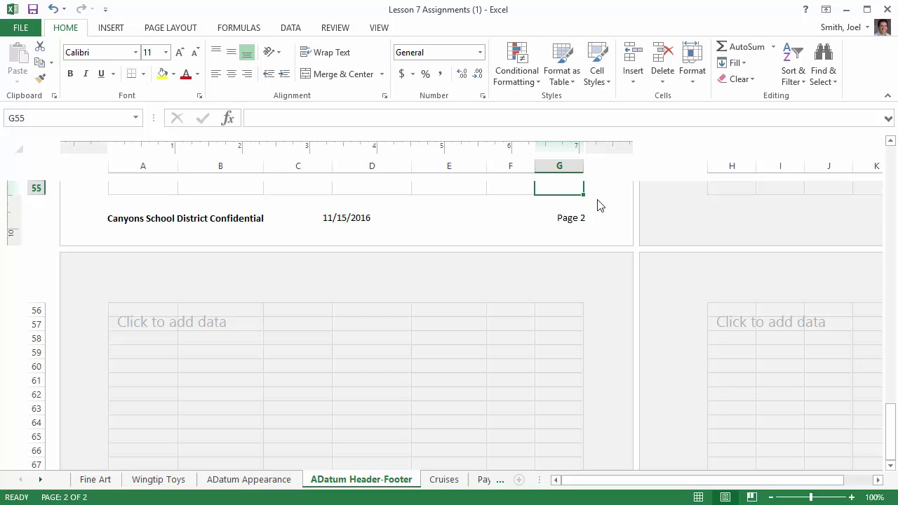
Review the header and page contents in the page layout, and return the worksheet to Normal view
scroll(515, 315, "up", 12)
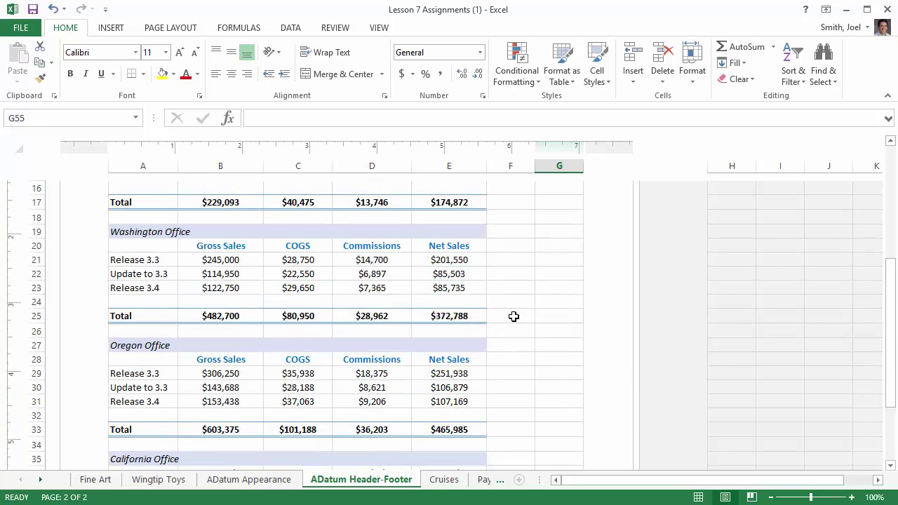
scroll(514, 316, "up", 6)
scroll(513, 317, "down", 5)
scroll(514, 316, "up", 5)
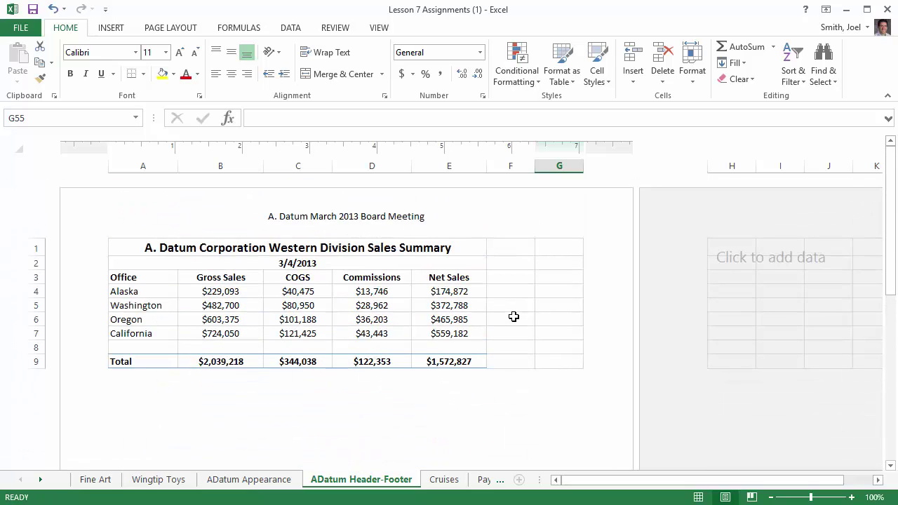
scroll(527, 316, "down", 2)
scroll(531, 315, "up", 2)
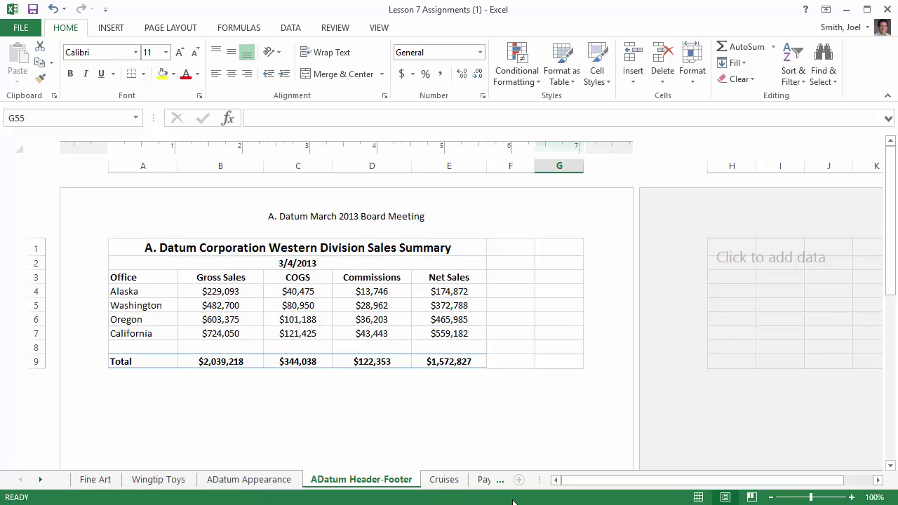
left_click(699, 498)
scroll(554, 334, "up", 11)
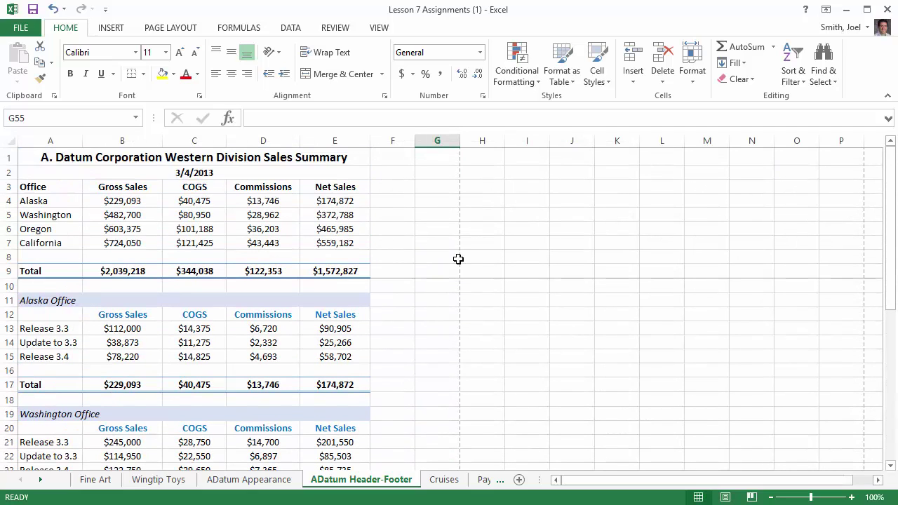
Preview both printed pages of the sheet and return to the worksheet
left_click(379, 28)
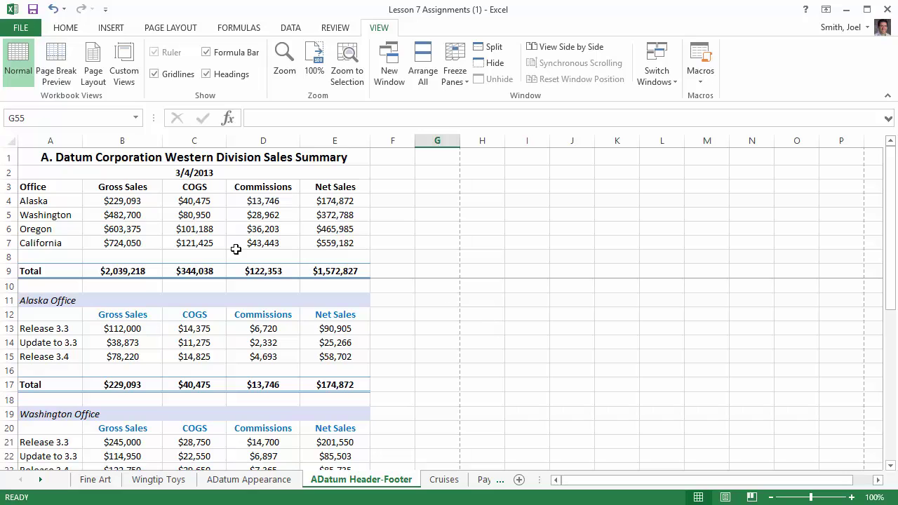
left_click(21, 32)
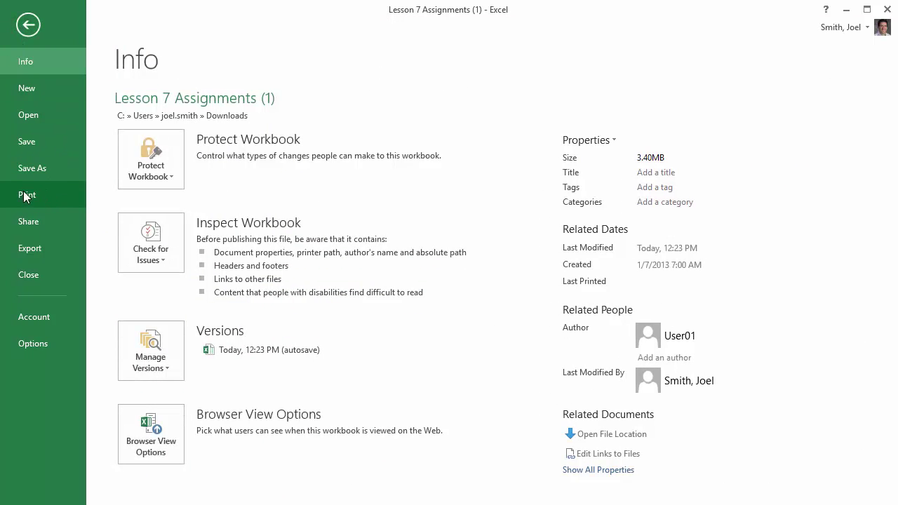
left_click(25, 196)
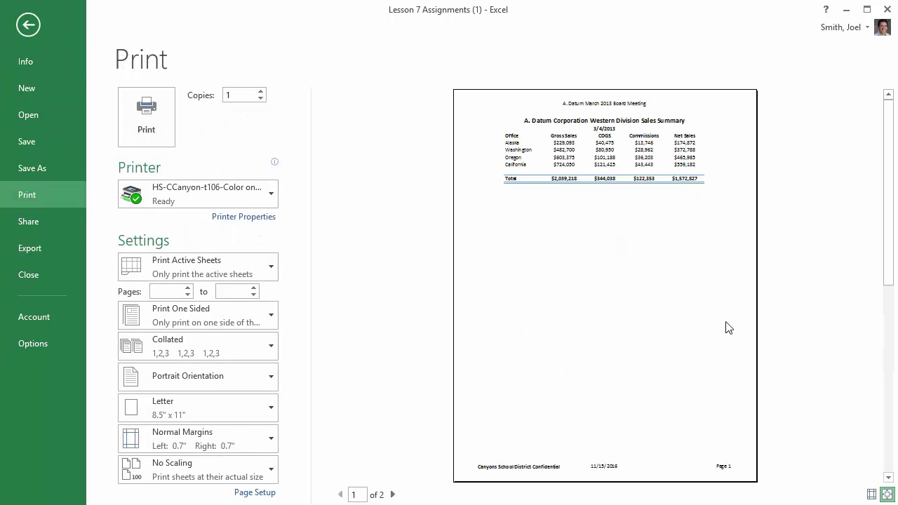
left_click(393, 494)
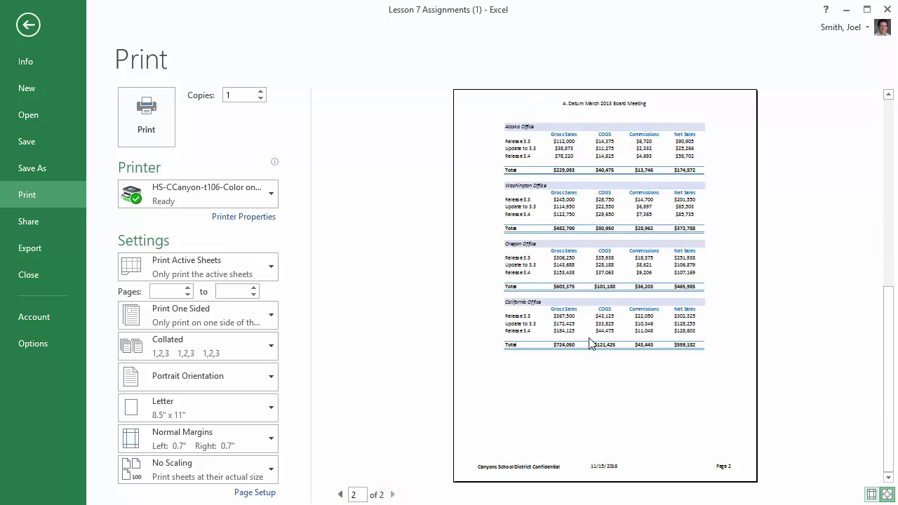
left_click(341, 495)
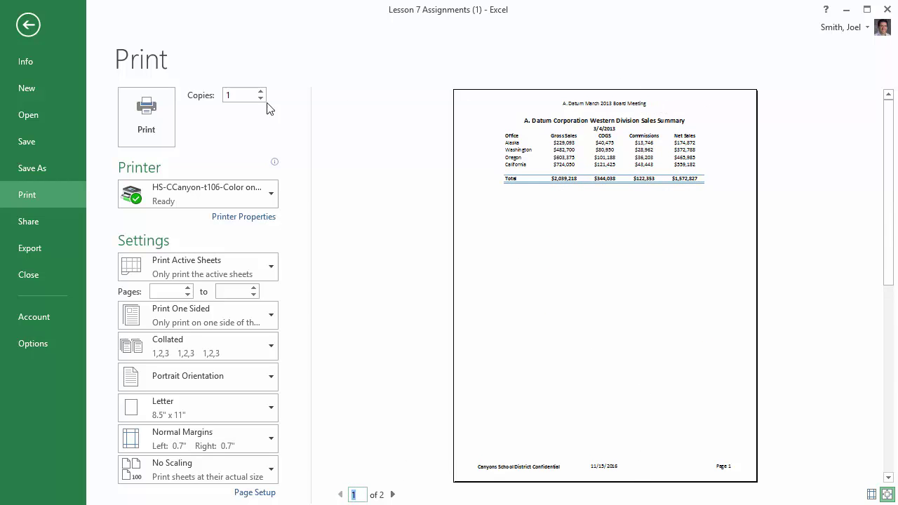
left_click(28, 25)
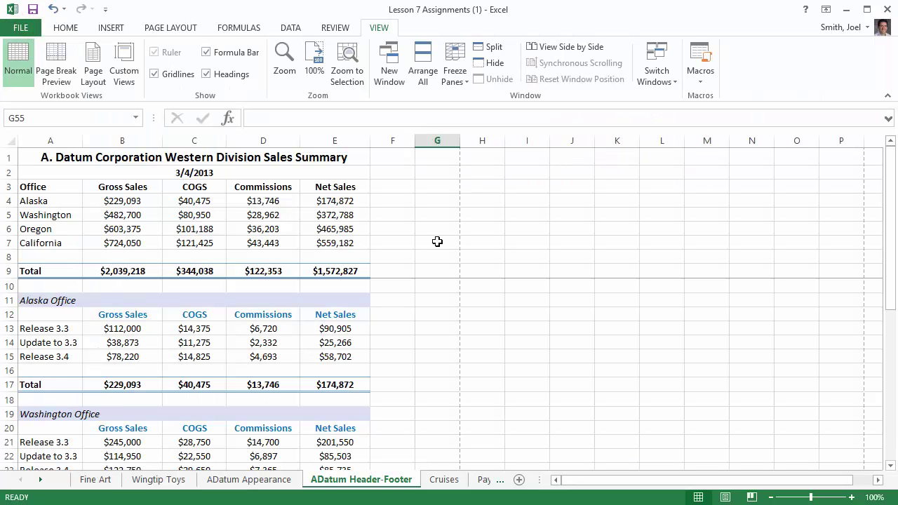